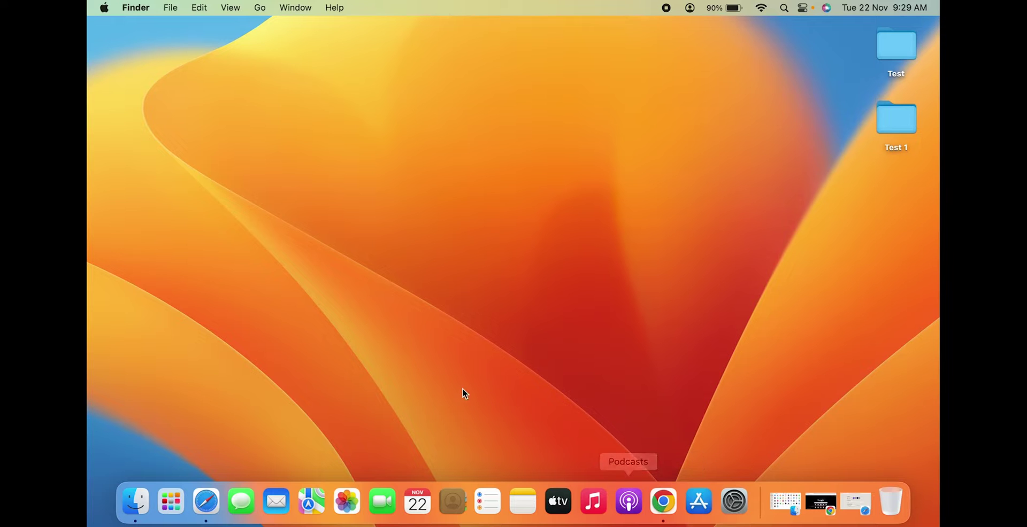
# Step: Launch Safari and load amazon.in from the 'am' address-bar suggestion
pyautogui.click(209, 507)
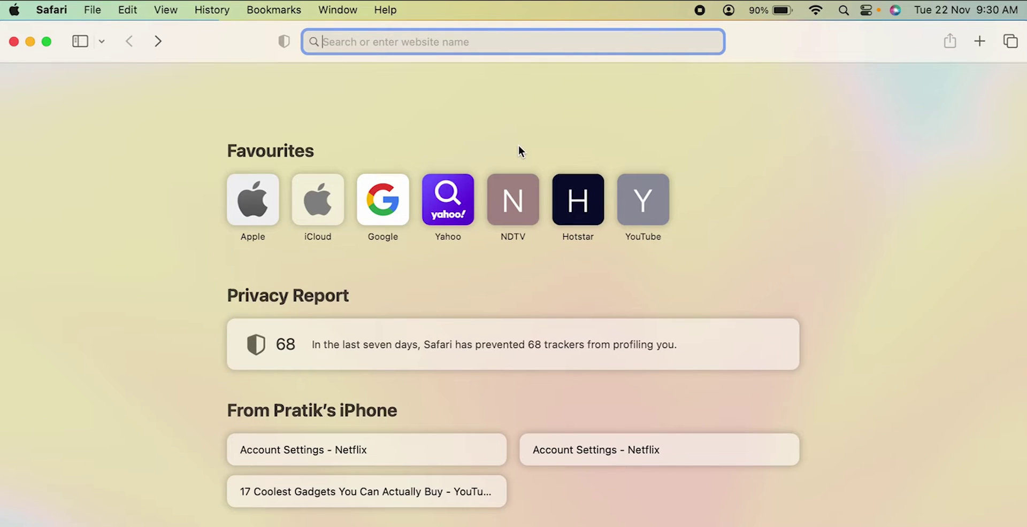
pyautogui.write('am')
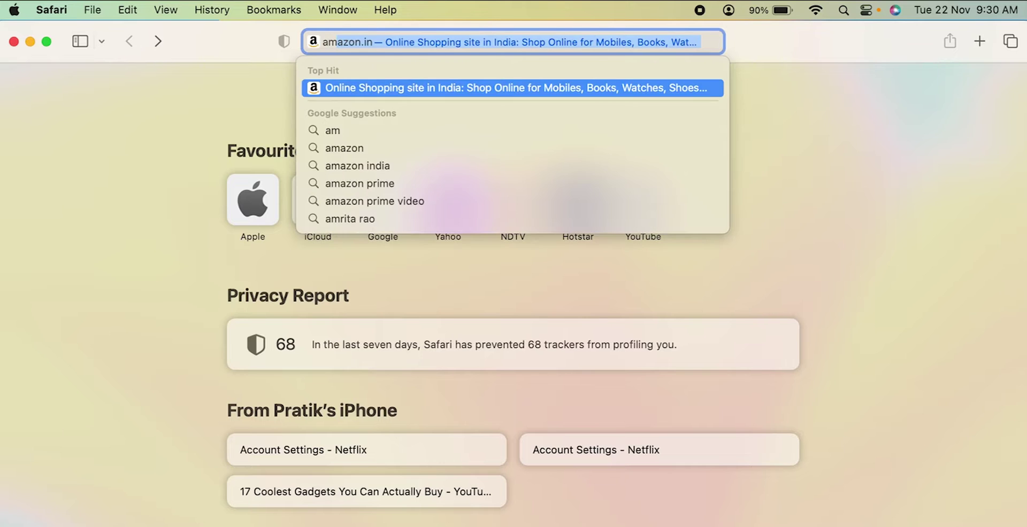
pyautogui.press('Return')
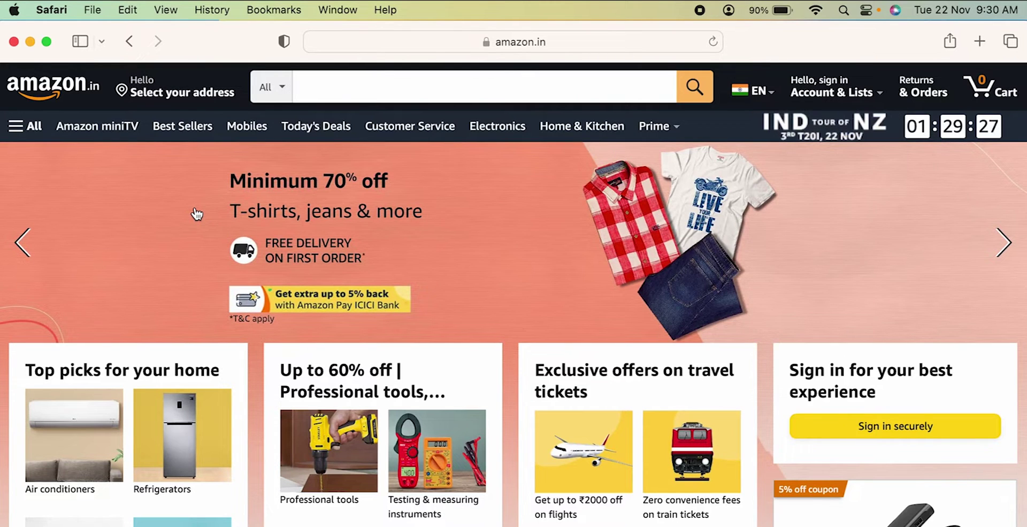
pyautogui.moveTo(834, 88)
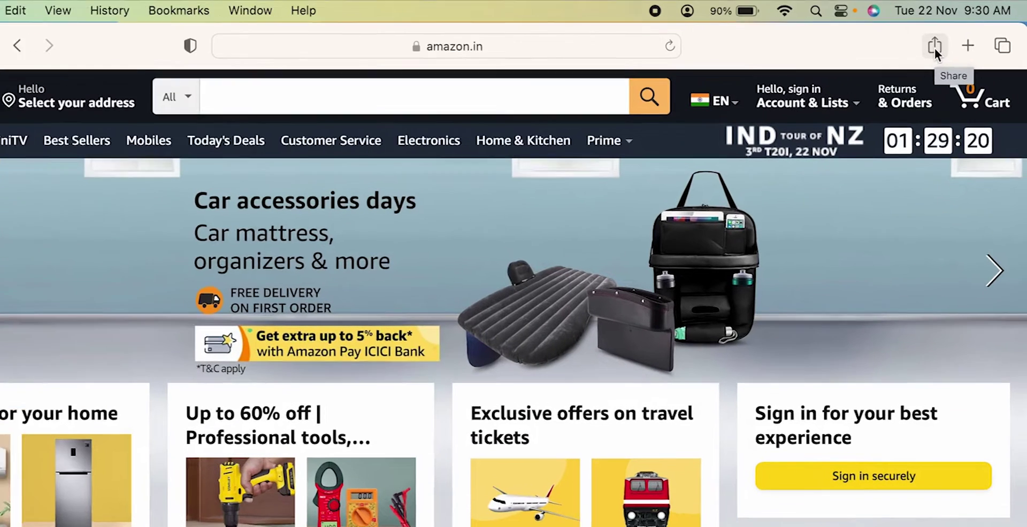
# Step: Choose Add Bookmark from the Share menu for the amazon.in page
pyautogui.click(949, 42)
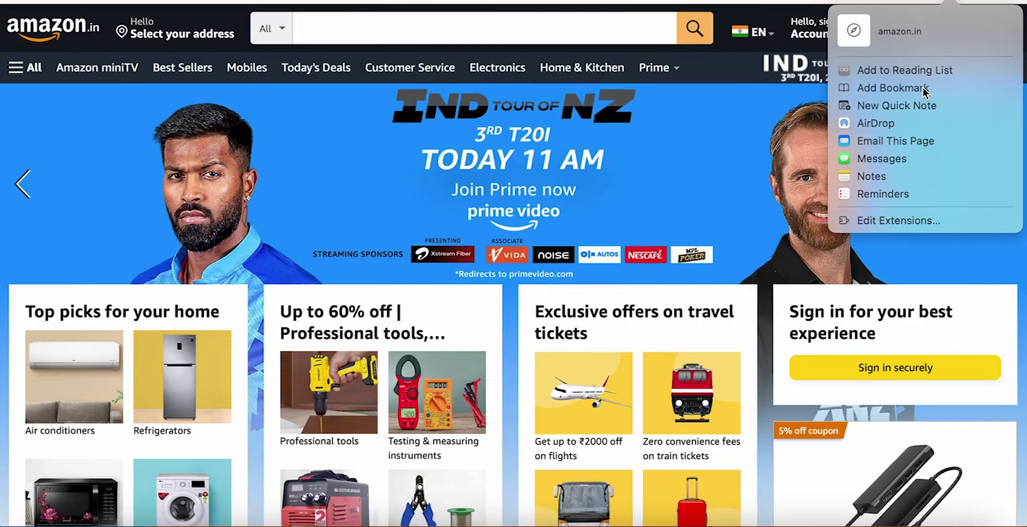
pyautogui.click(922, 88)
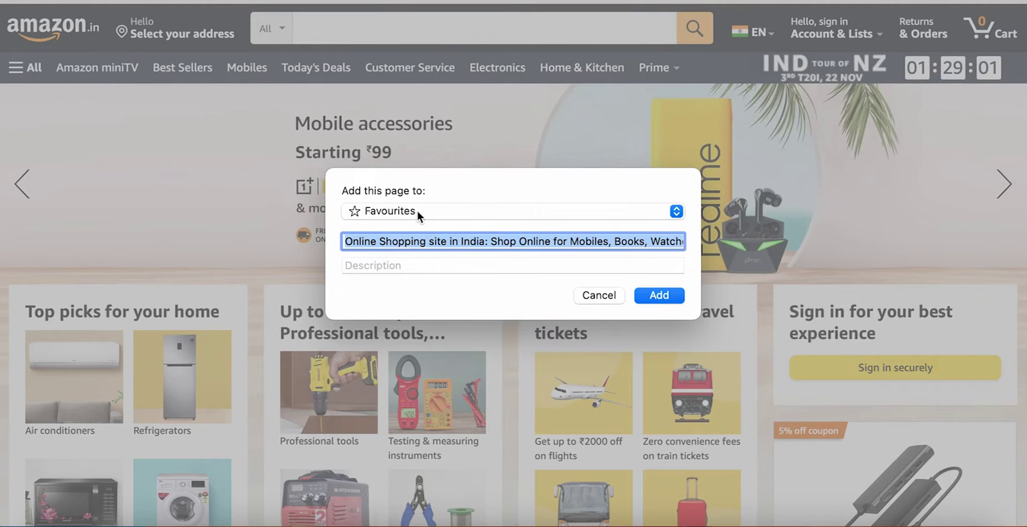
# Step: Rename the bookmark 'Amazon', give it the description 'Shopping hub', and add it to Favourites
pyautogui.click(431, 243)
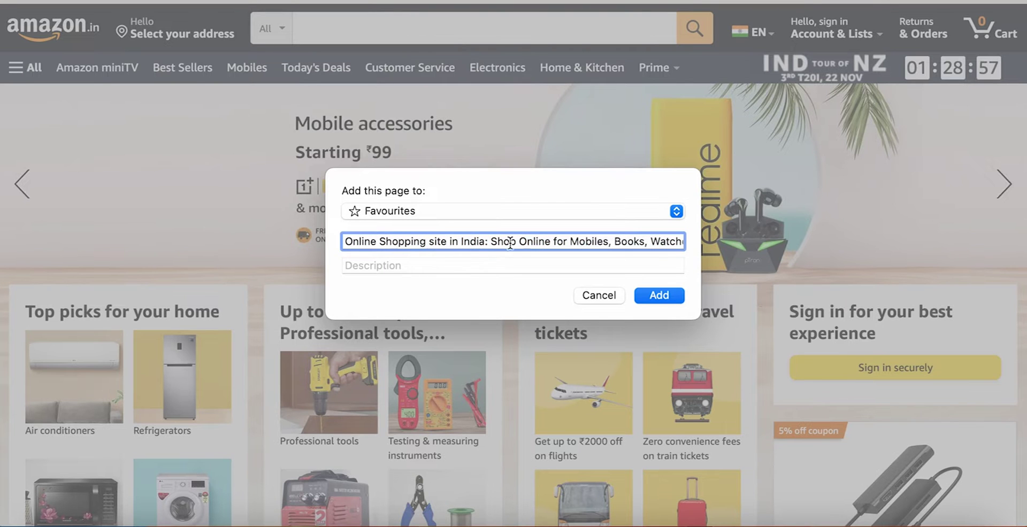
pyautogui.tripleClick(481, 245)
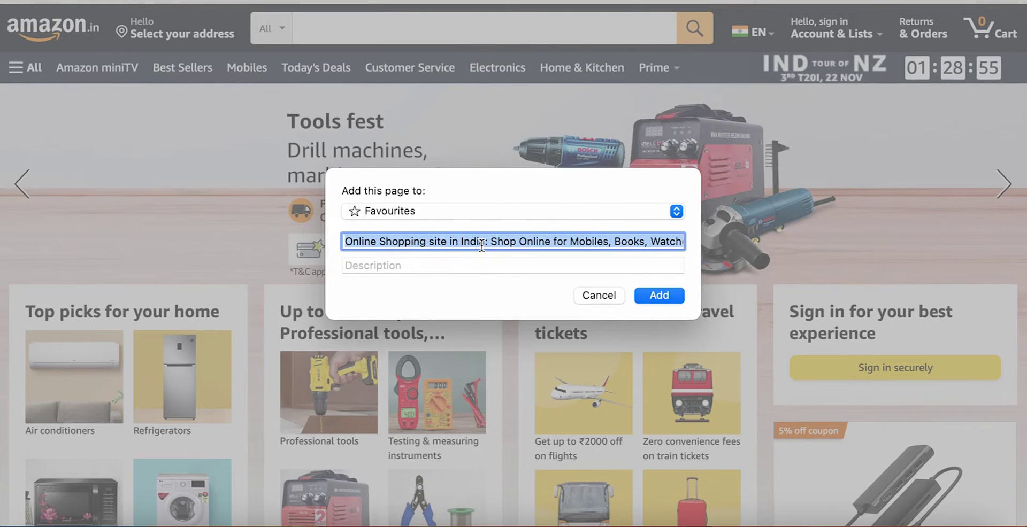
pyautogui.press('BackSpace')
pyautogui.write('Ama')
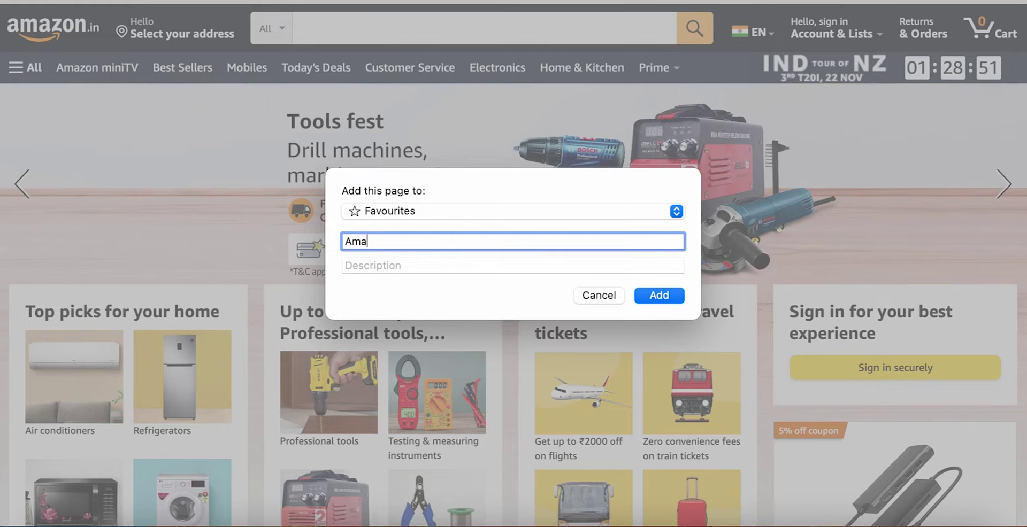
pyautogui.write('zon')
pyautogui.click(456, 266)
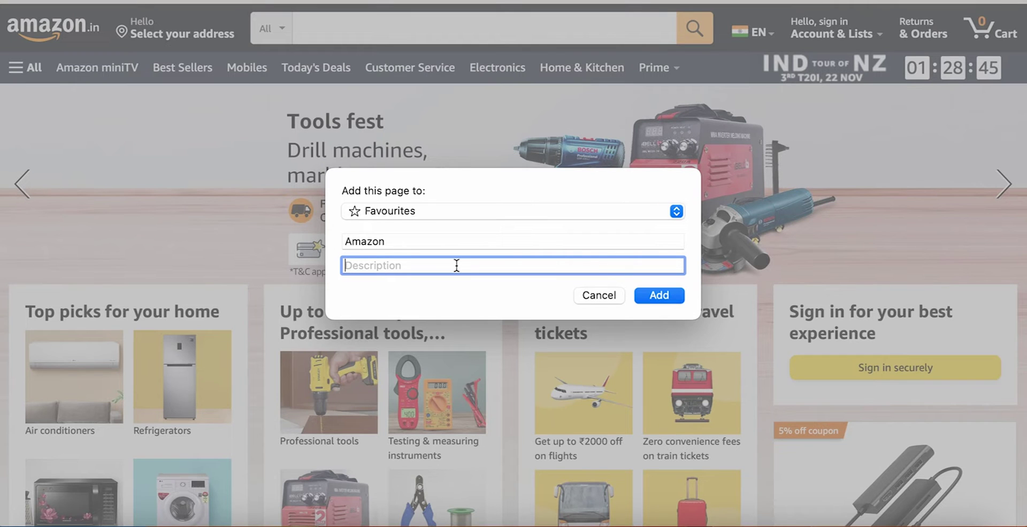
pyautogui.write('Shopping')
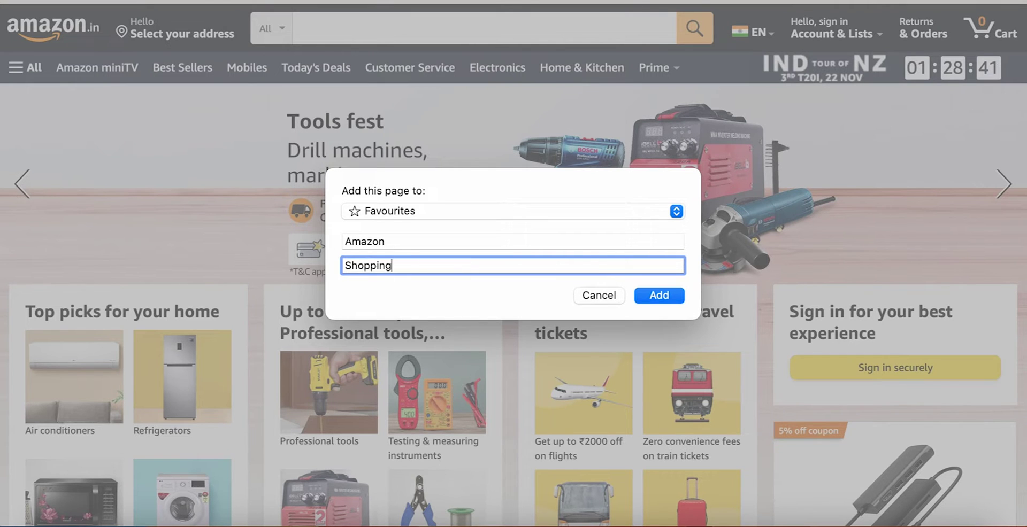
pyautogui.write(' hub')
pyautogui.click(658, 297)
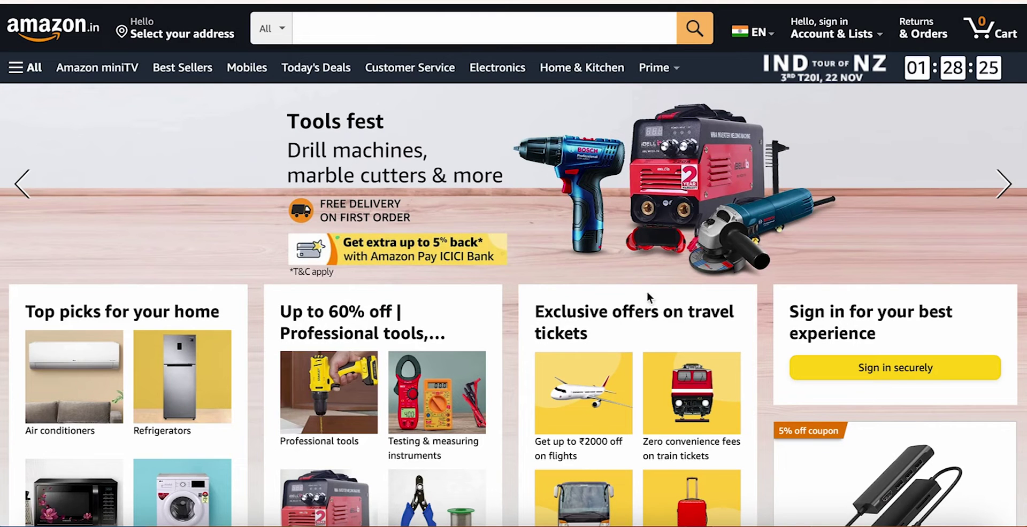
# Step: Confirm Amazon appears in Favourites on the start page and in the bookmarks sidebar
pyautogui.moveTo(182, 35)
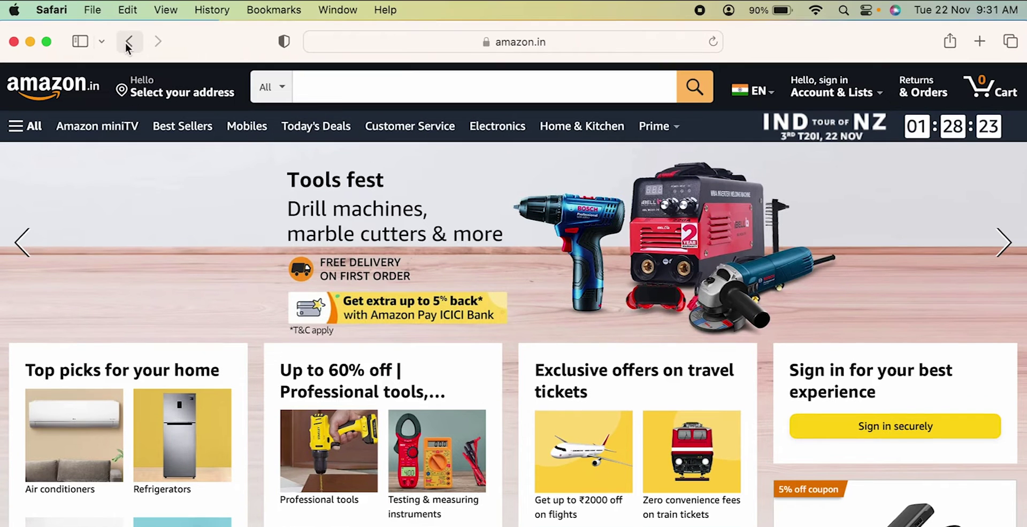
pyautogui.click(128, 43)
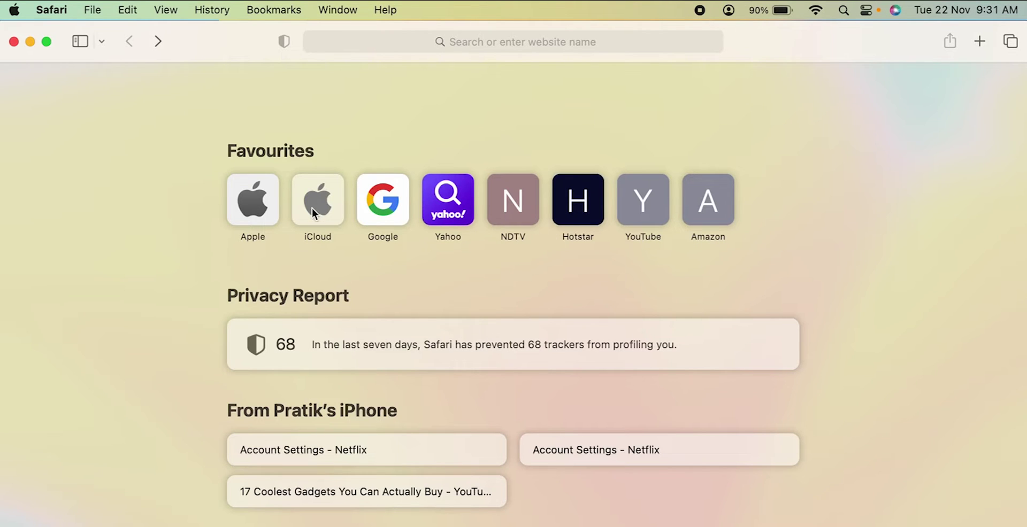
pyautogui.click(81, 42)
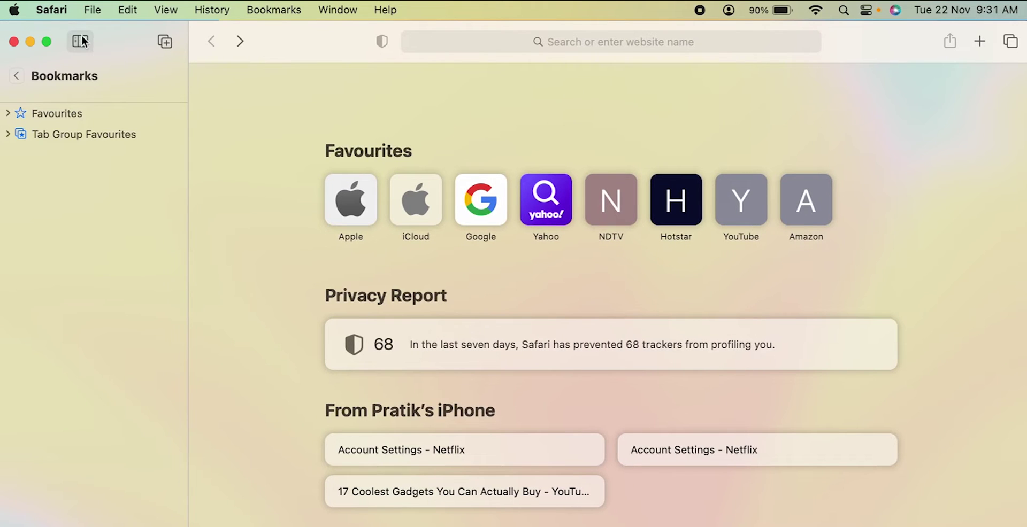
pyautogui.click(82, 42)
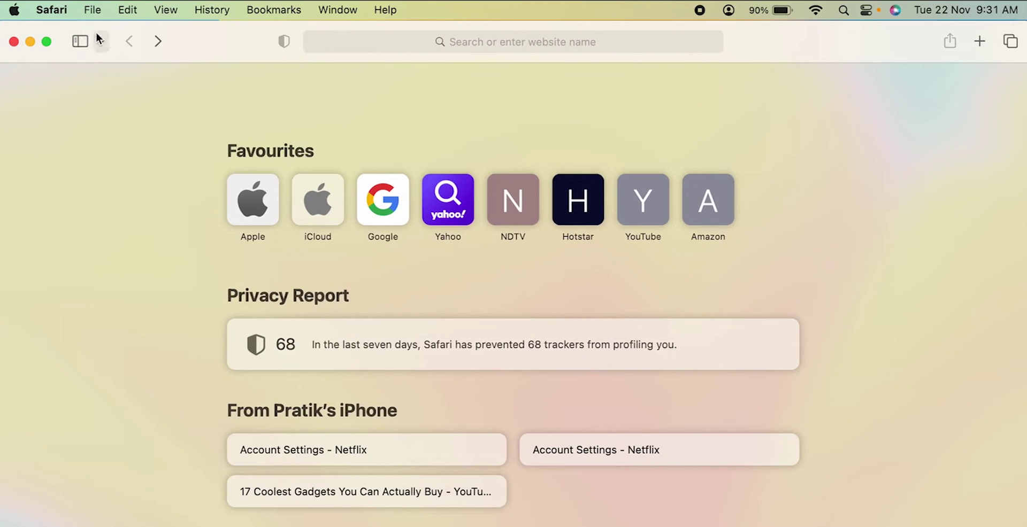
pyautogui.click(80, 43)
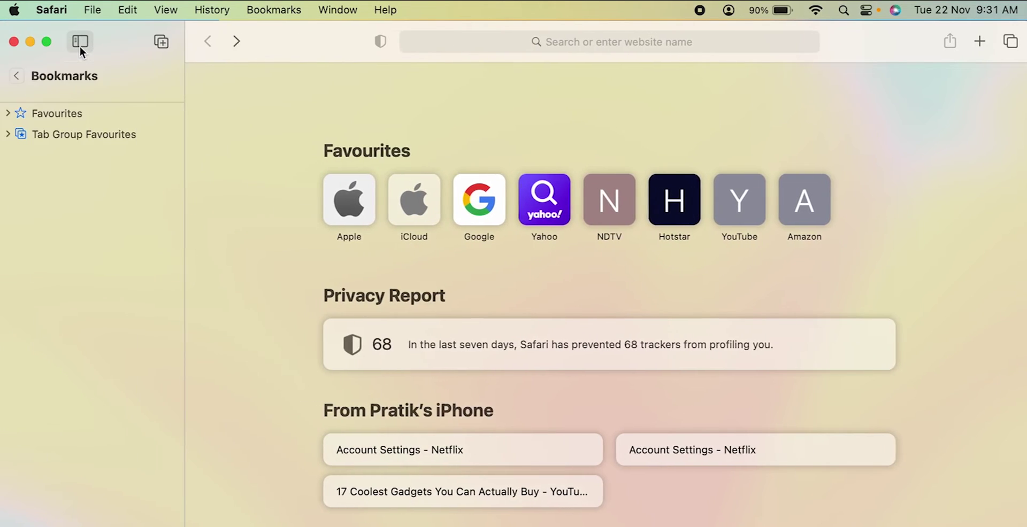
pyautogui.click(8, 114)
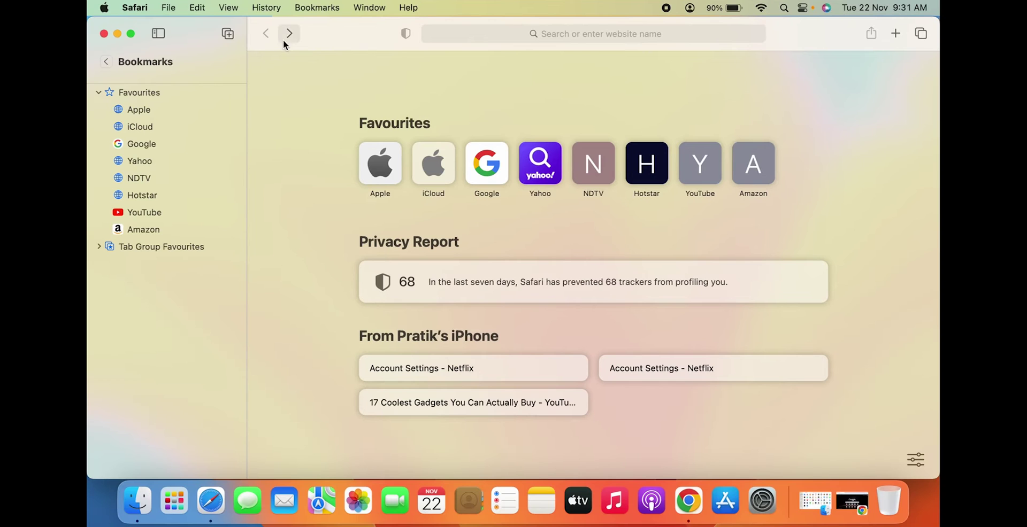
pyautogui.click(159, 34)
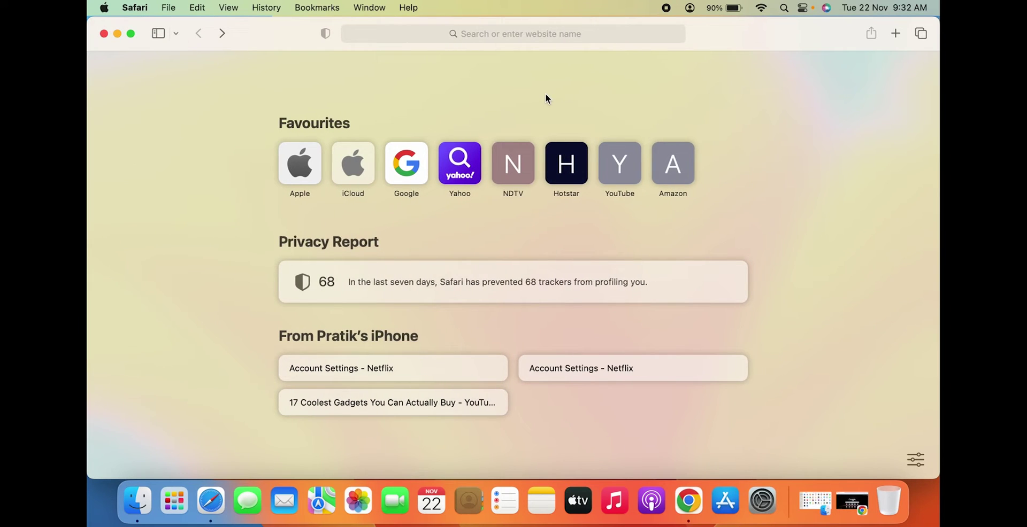
# Step: Minimise Safari, switch to Chrome, and open Facebook's sign-up page from a 'face' search
pyautogui.click(118, 34)
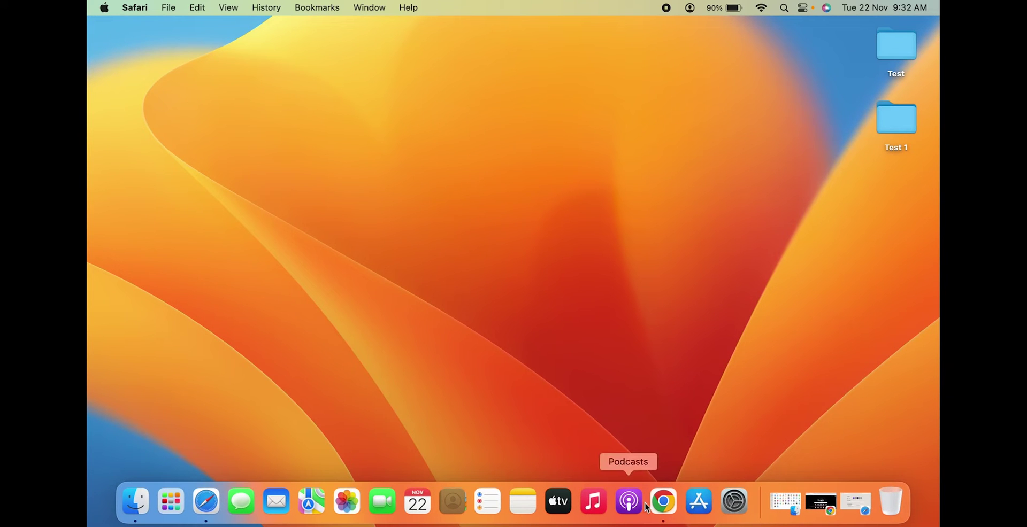
pyautogui.click(662, 501)
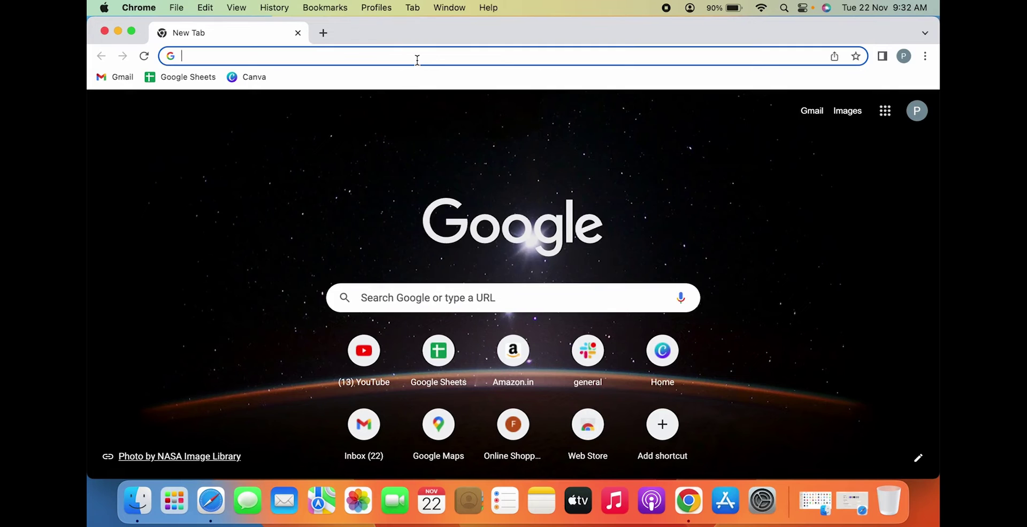
pyautogui.write('facebook')
pyautogui.press('Return')
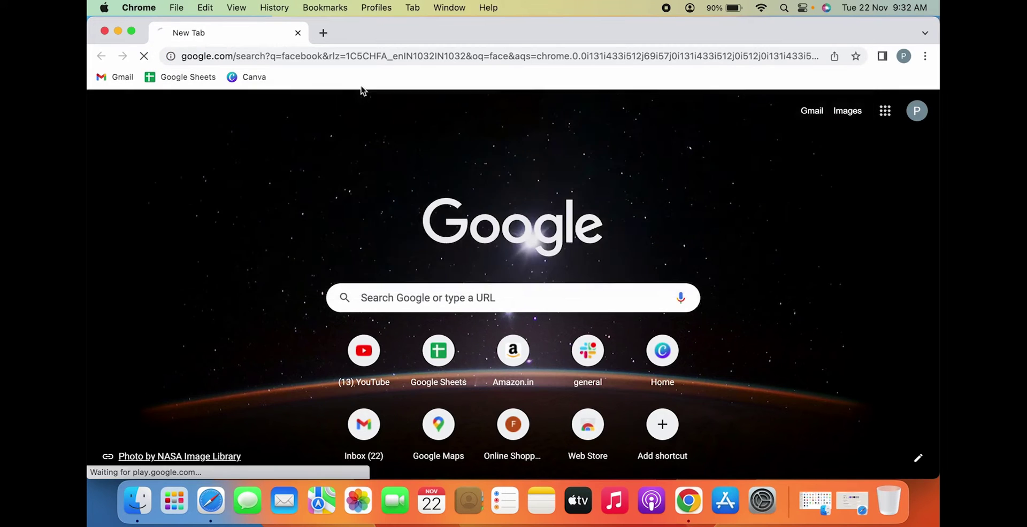
pyautogui.click(221, 241)
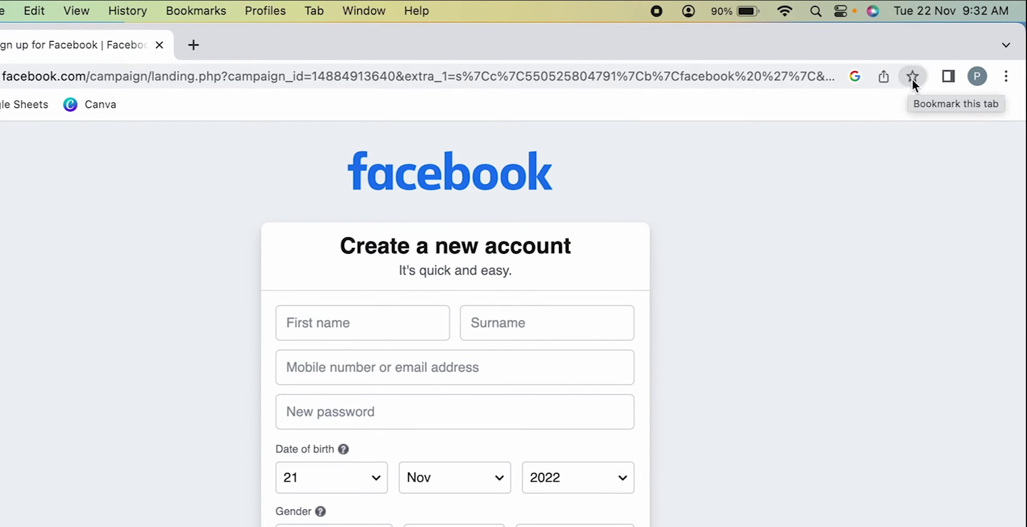
pyautogui.click(912, 80)
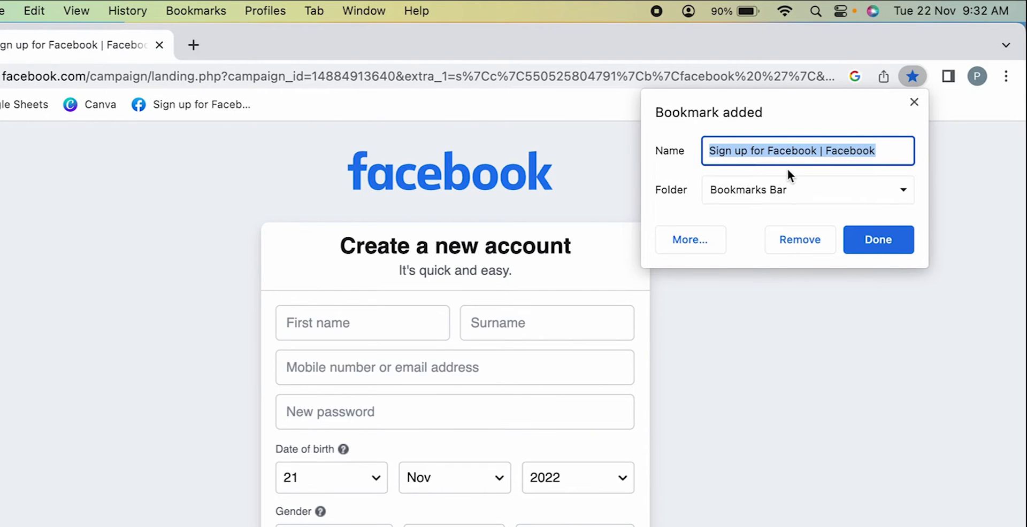
pyautogui.press('Return')
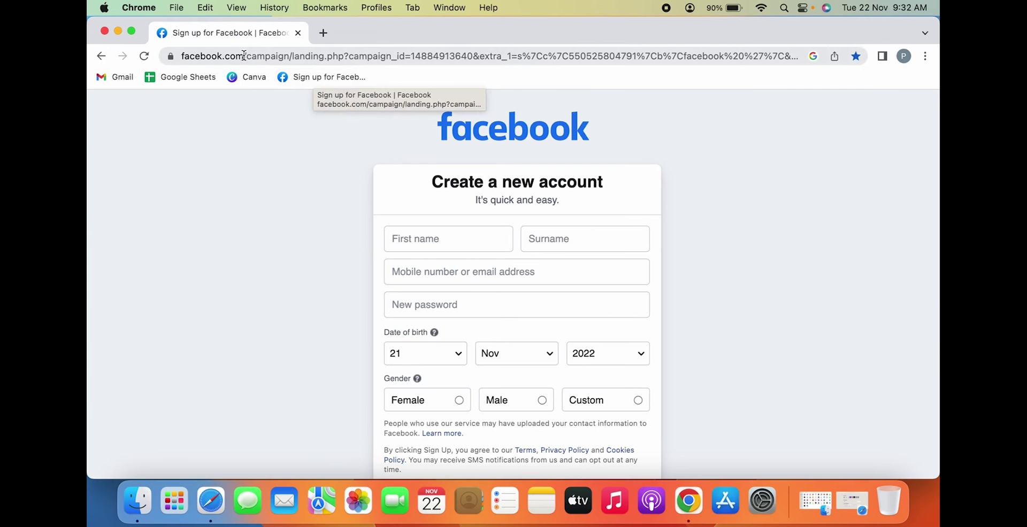
pyautogui.rightClick(337, 78)
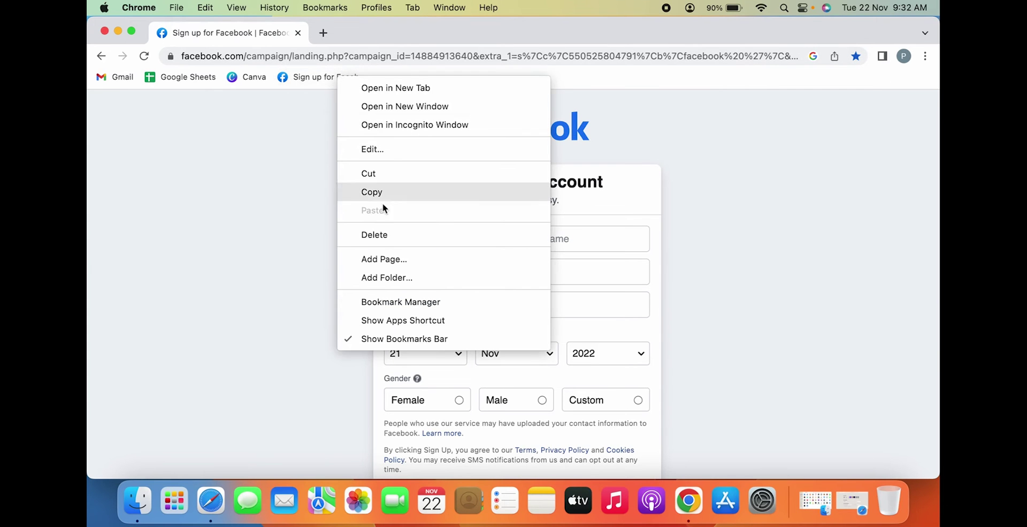
pyautogui.click(390, 236)
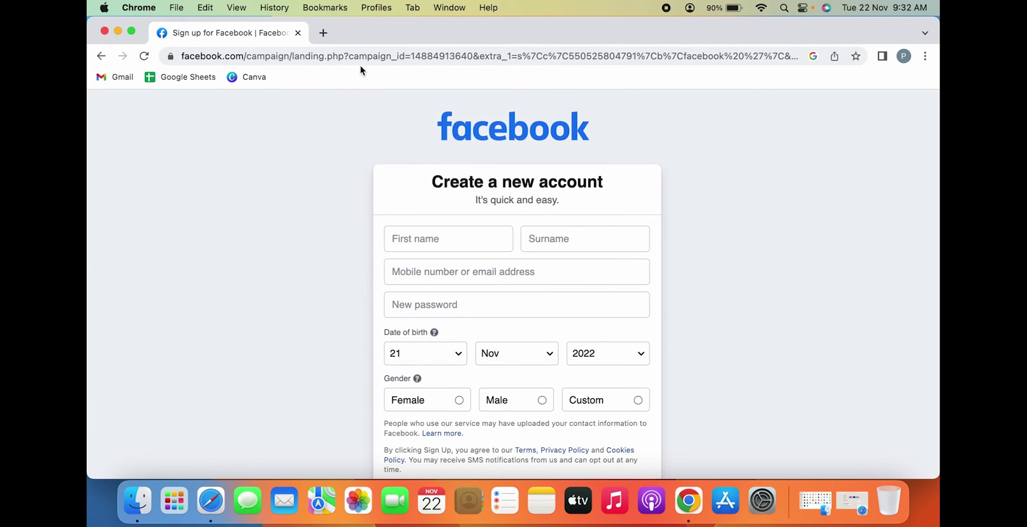
# Step: In a new Chrome tab, search 'net' and open the Netflix India site
pyautogui.click(323, 33)
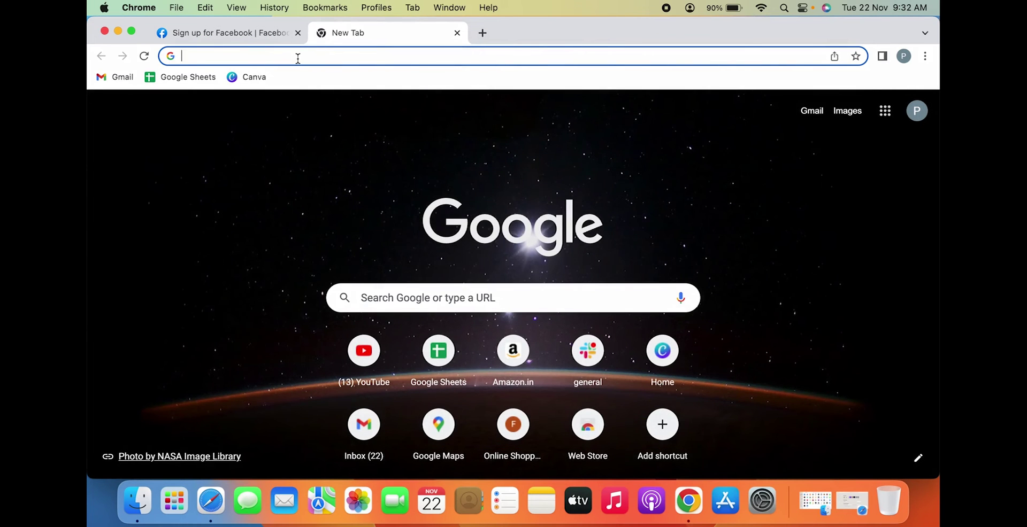
pyautogui.click(298, 57)
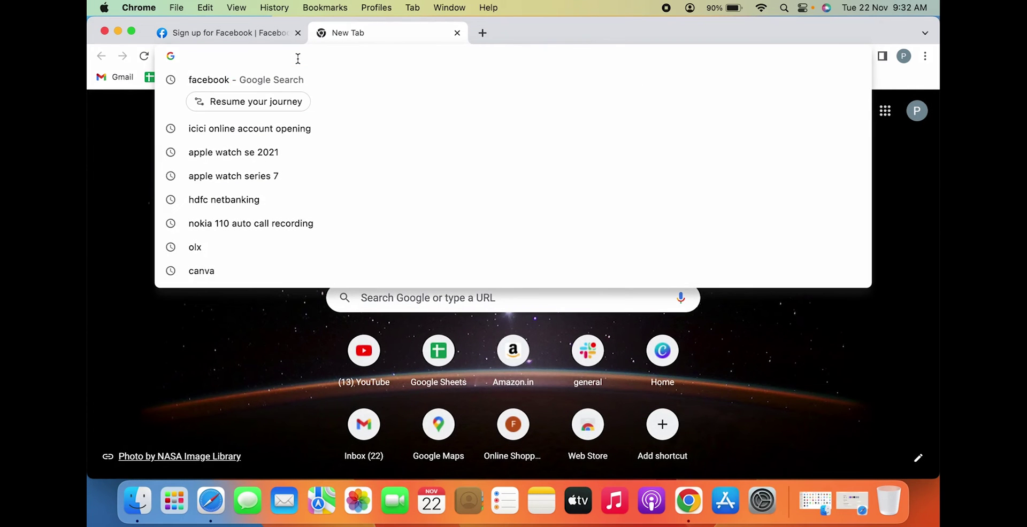
pyautogui.write('net')
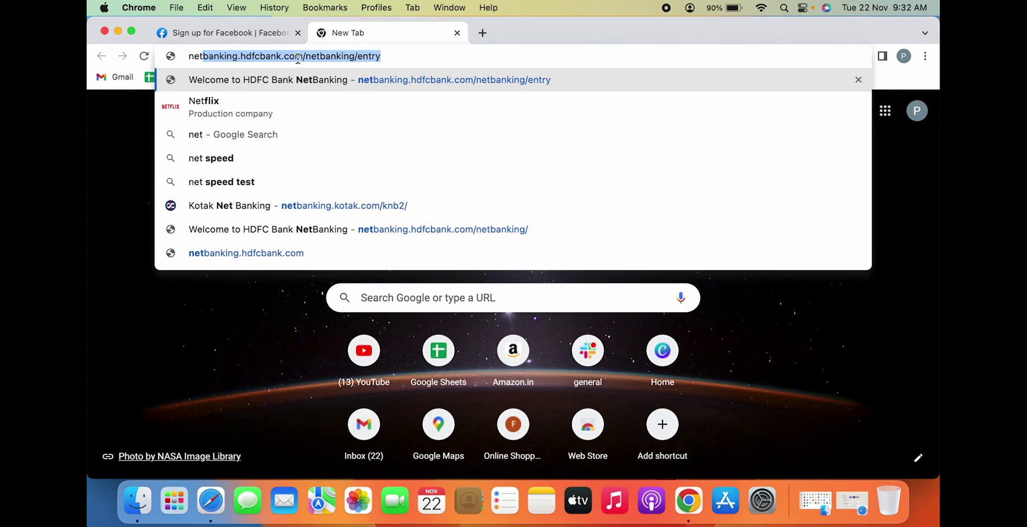
pyautogui.click(277, 105)
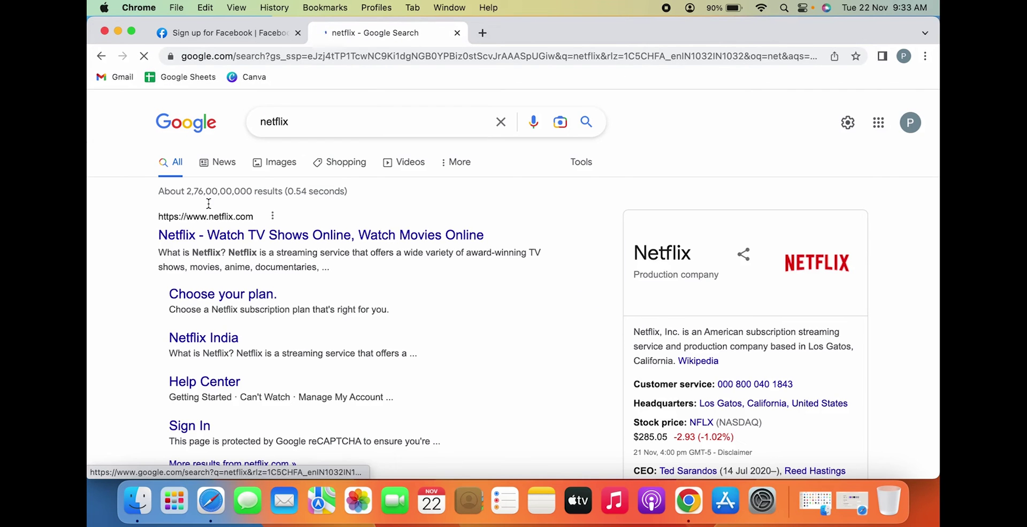
pyautogui.click(210, 235)
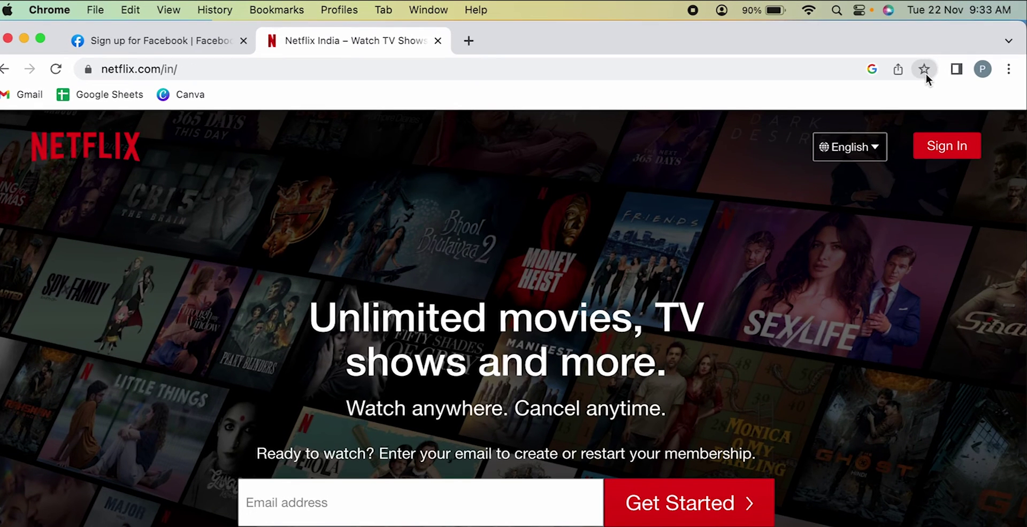
# Step: Bookmark the Netflix India page to the Bookmarks Bar under the name Netflix
pyautogui.click(925, 73)
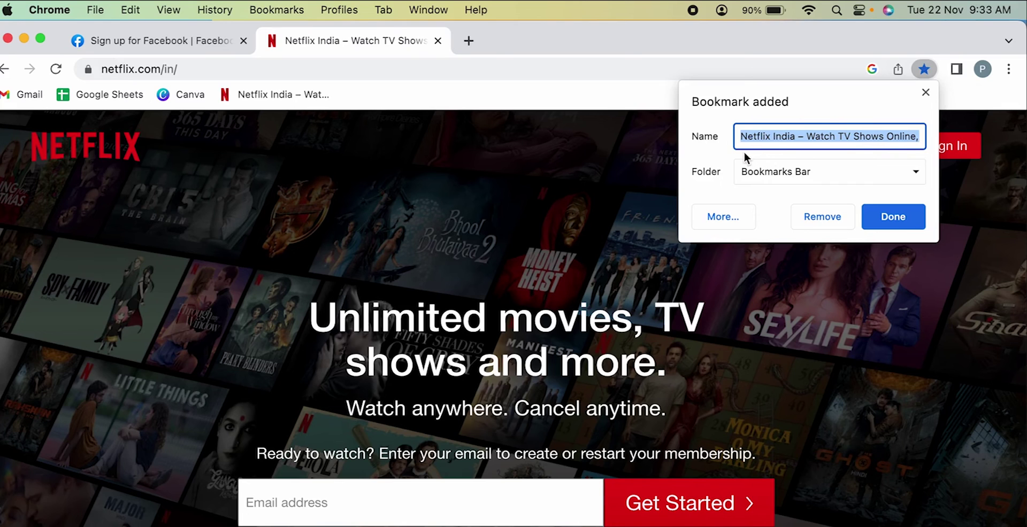
pyautogui.press('BackSpace')
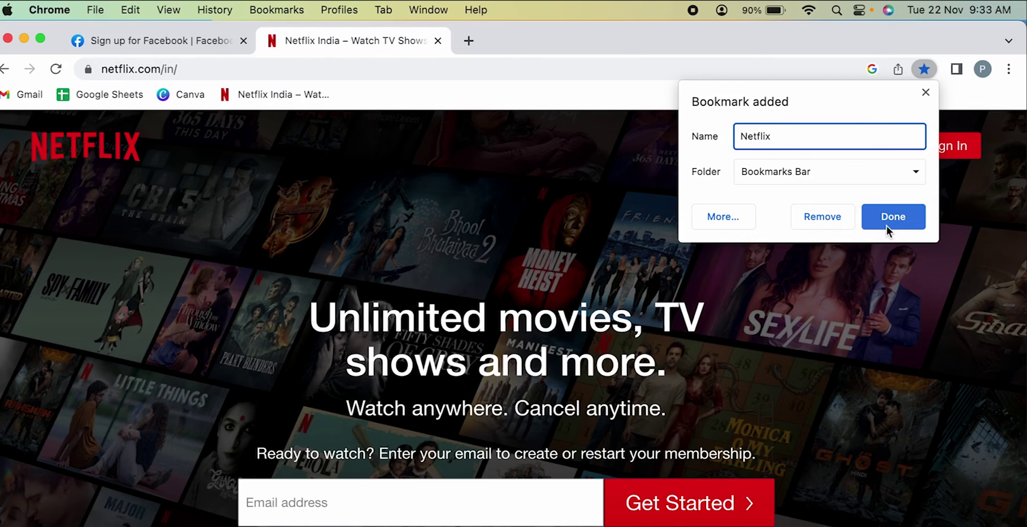
pyautogui.click(887, 226)
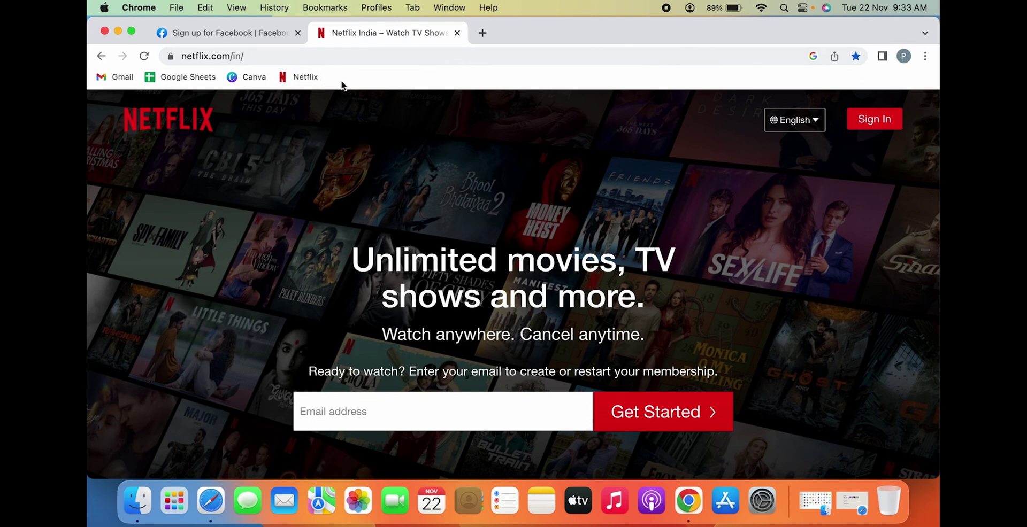
# Step: Minimise the Chrome window to the Dock
pyautogui.click(118, 32)
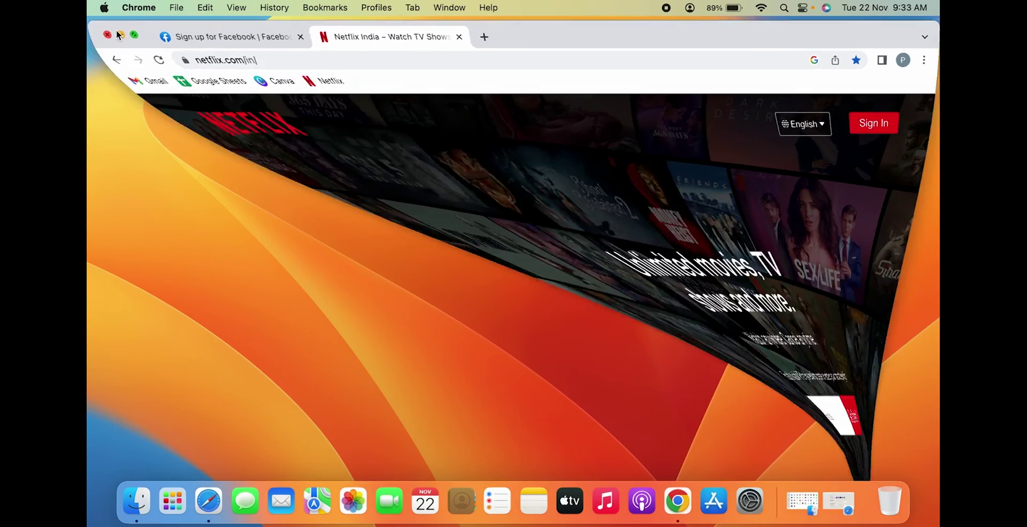